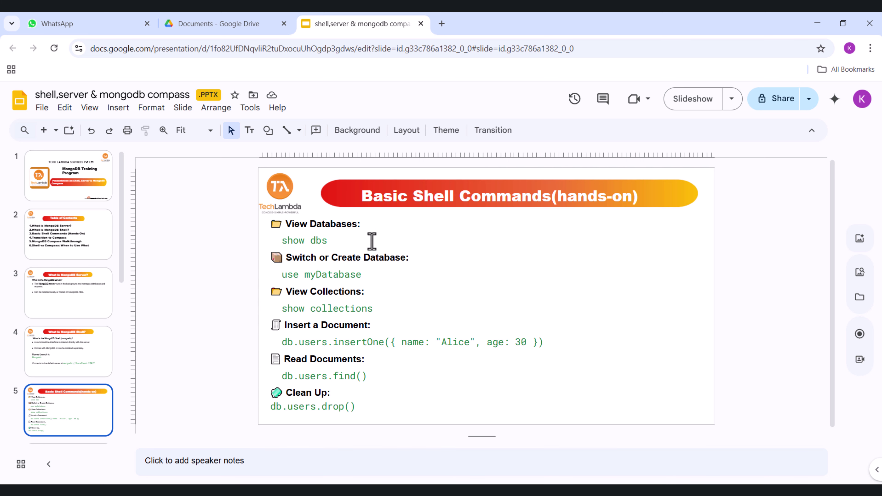
- Switch to MongoDB Compass and open the MongoDB shell for the agnihomeautomation database on localhost:27017
left_click(379, 490)
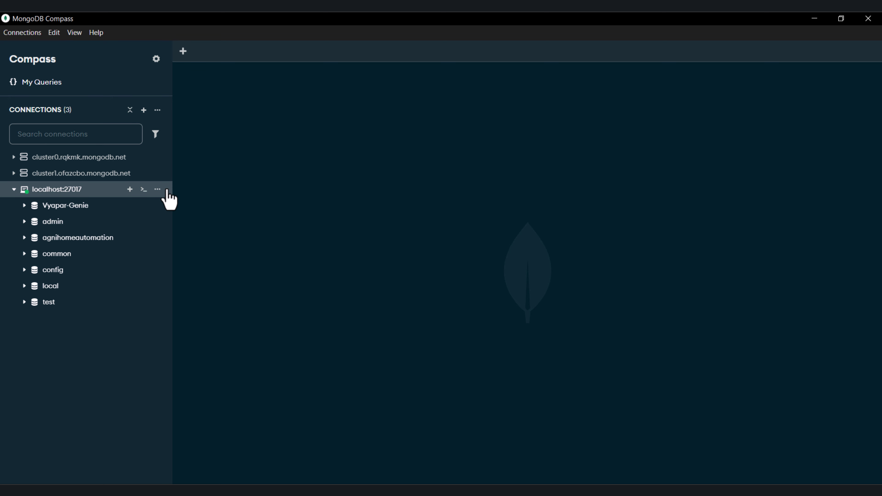
left_click(157, 190)
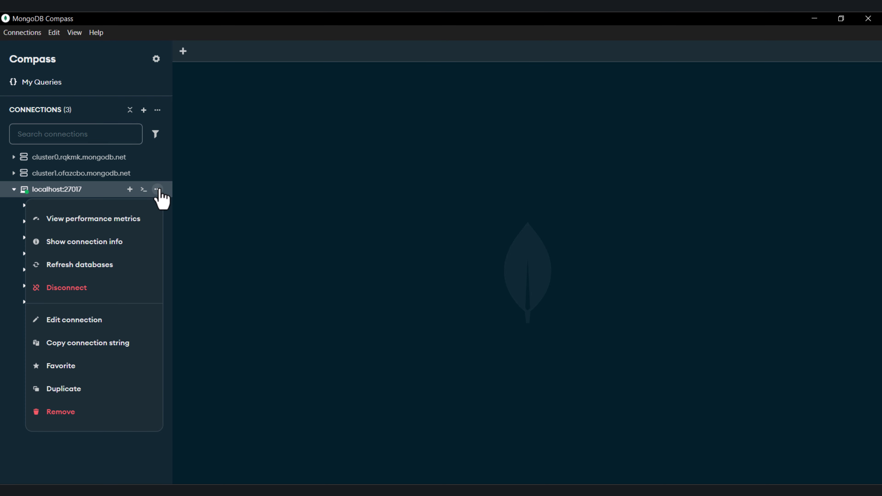
left_click(206, 257)
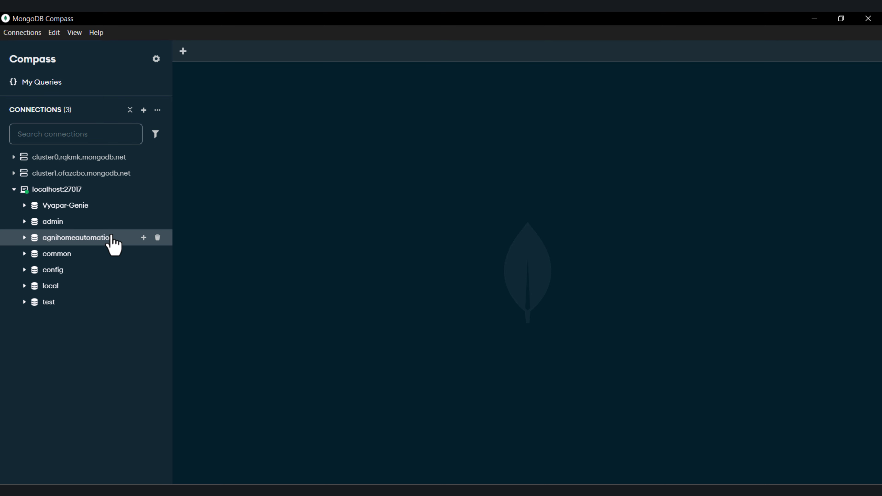
left_click(93, 240)
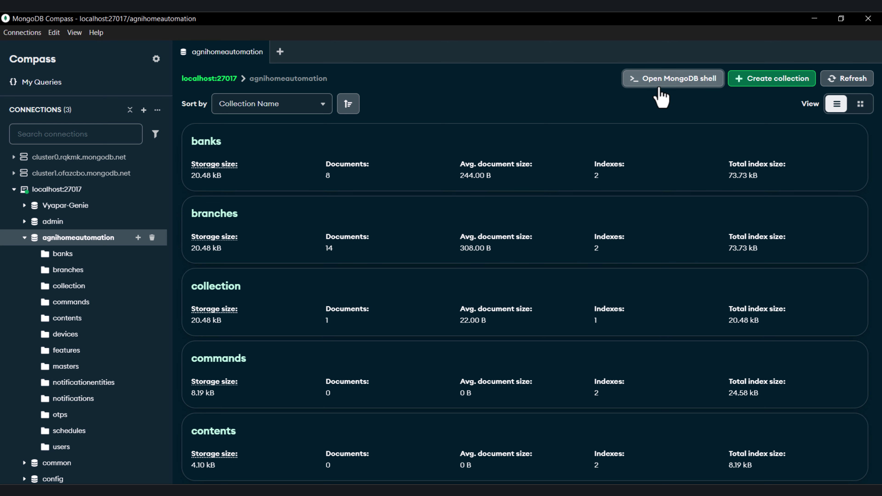
left_click(679, 79)
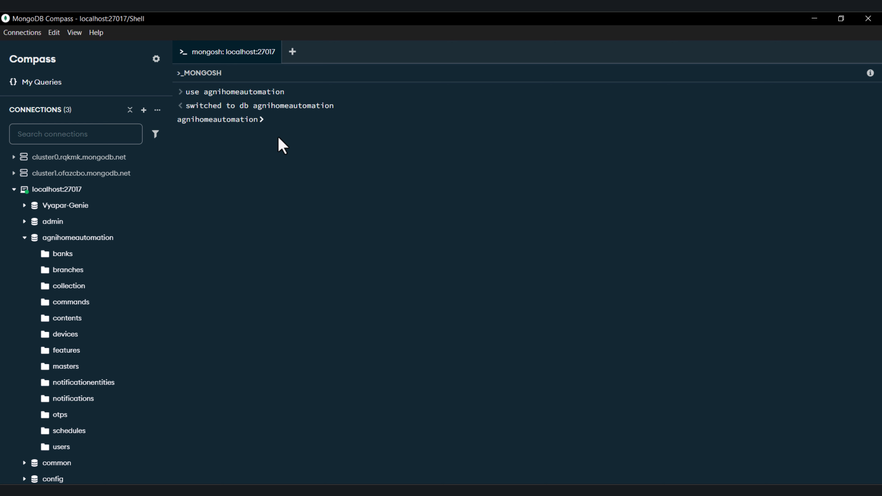
- Run "show dbs" in the shell to list all databases on the server
type("sh")
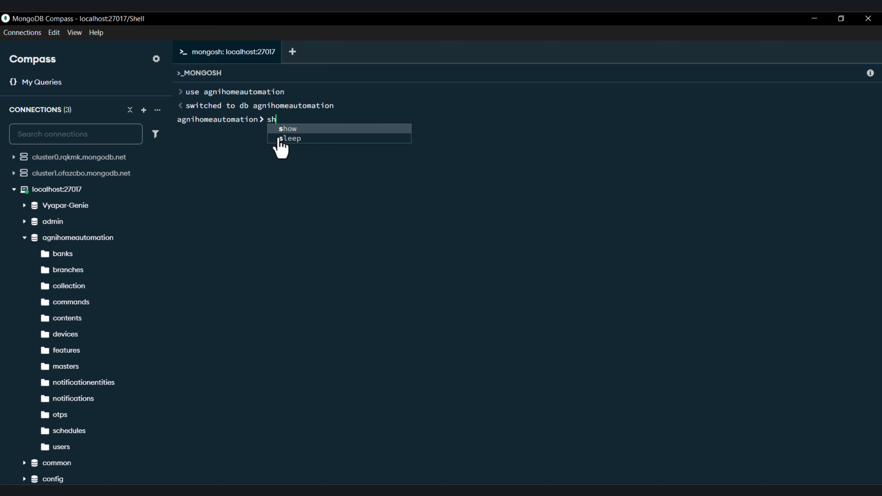
type("ow dbs")
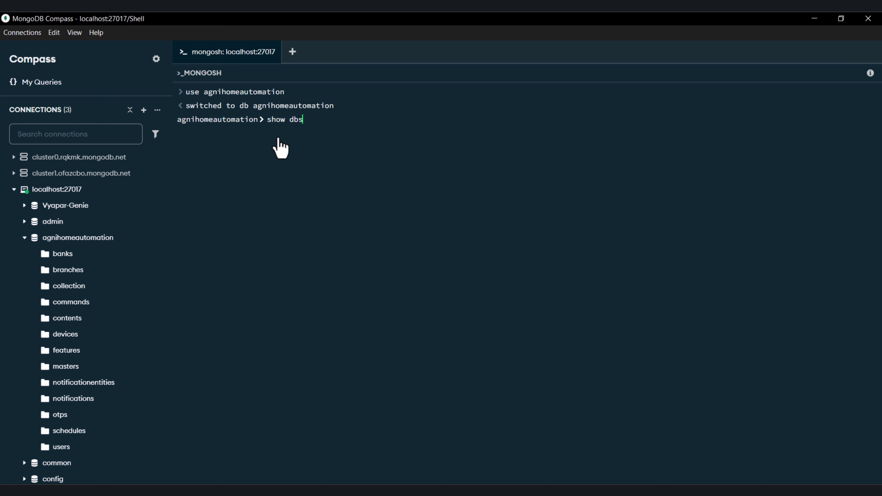
key("Return")
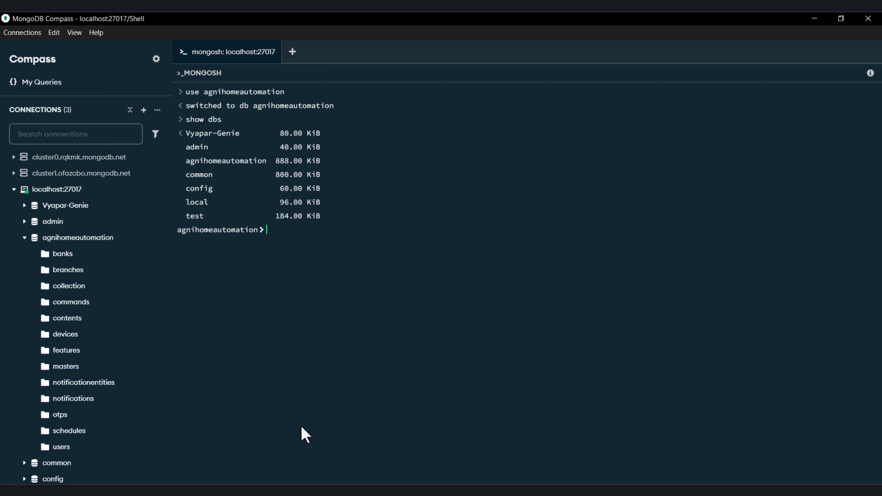
- Consult the Basic Shell Commands slide, return to the Compass shell and run "use local" to switch databases
key("alt+Tab")
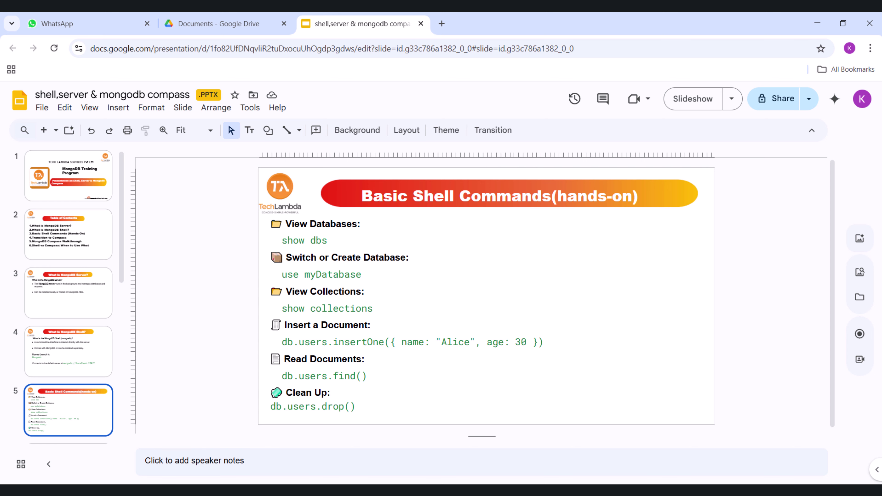
left_click(381, 491)
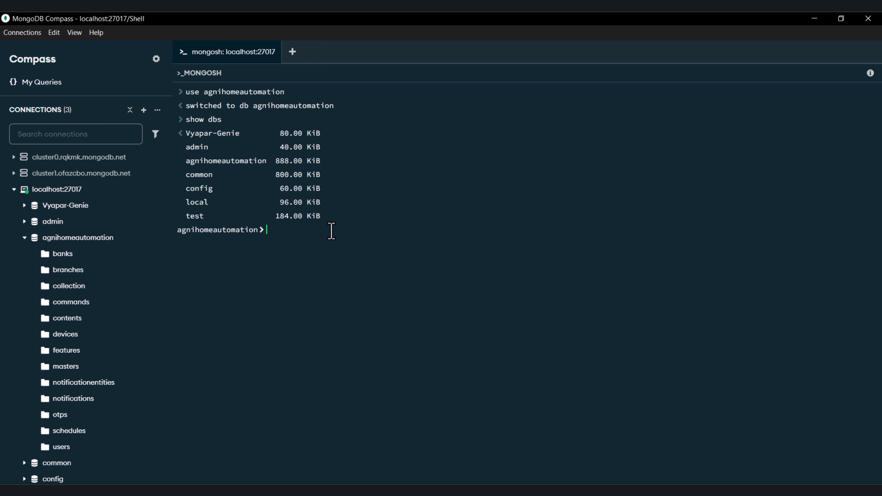
type("use")
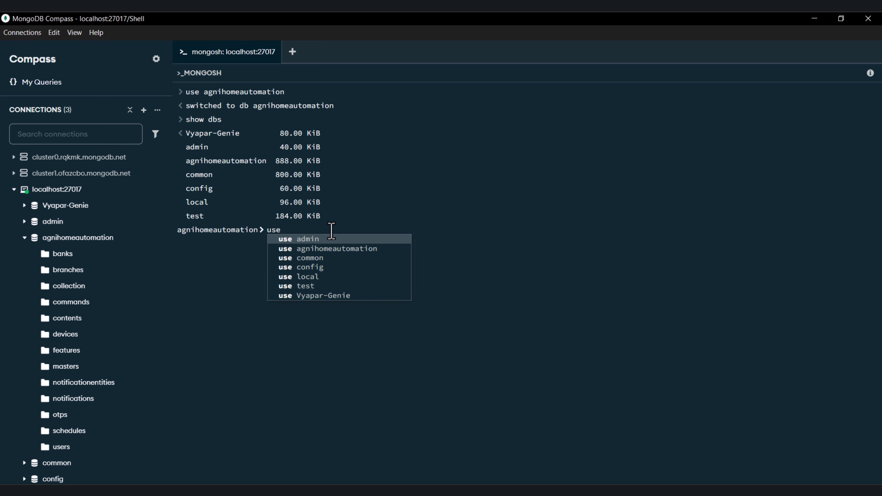
key("Down")
key("Down")
key("Down")
key("Down")
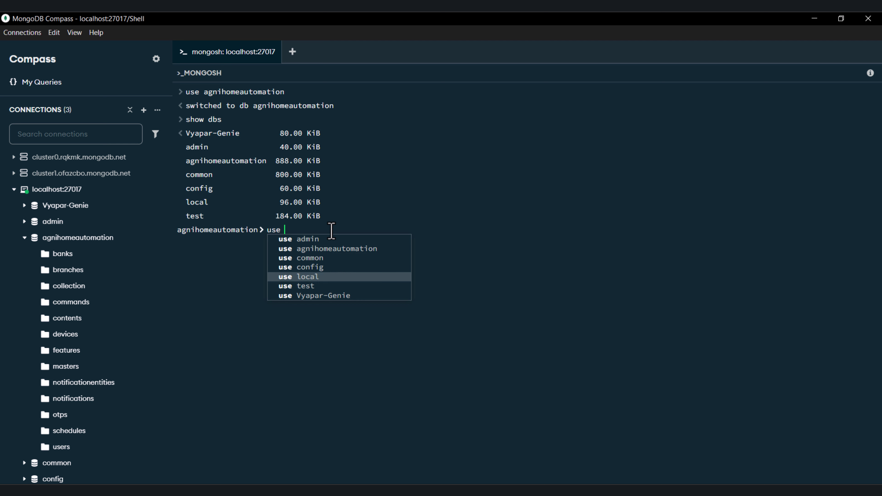
key("Return")
key("Return")
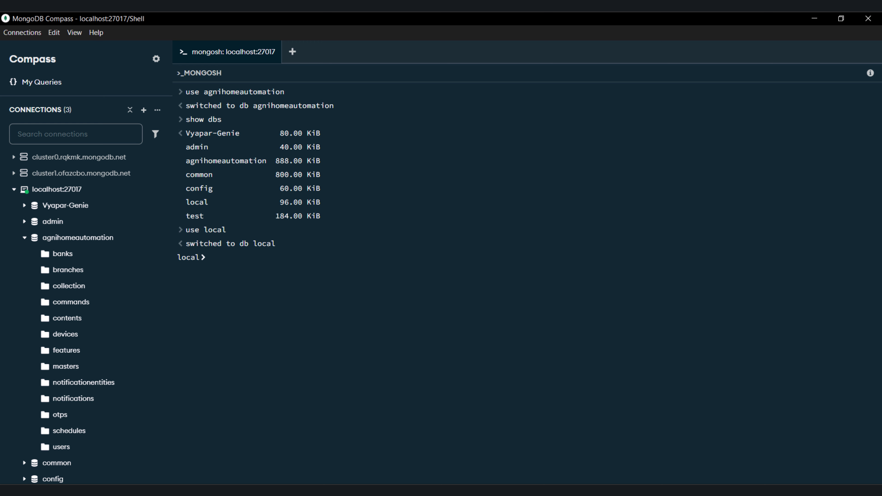
- Consult the commands slide again and run "show collections" for the local database in the Compass shell
key("alt+Tab")
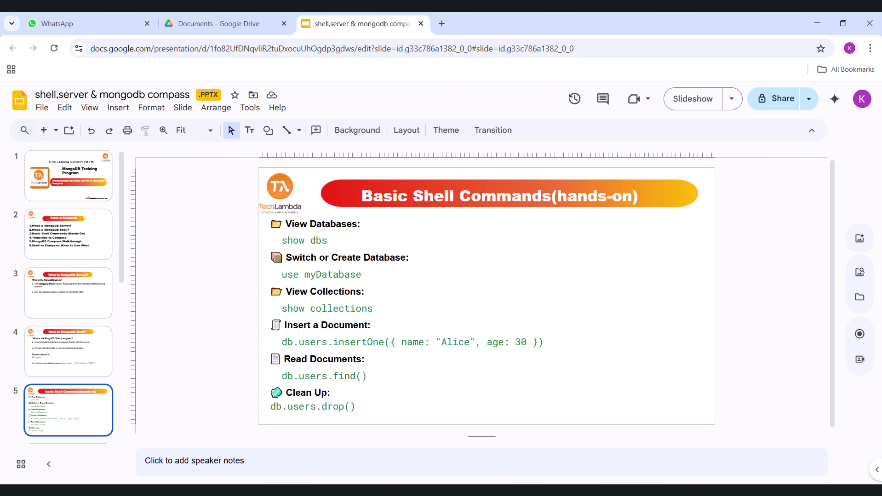
key("alt+Tab")
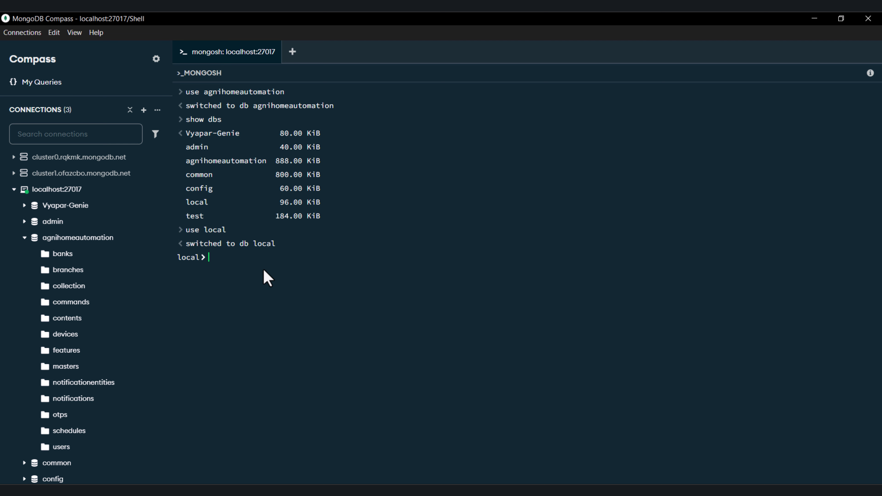
type("sh")
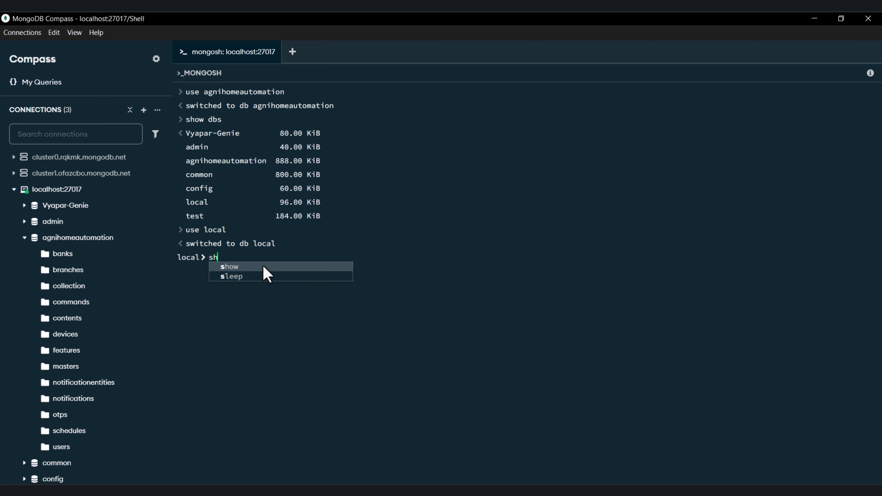
type("ow c")
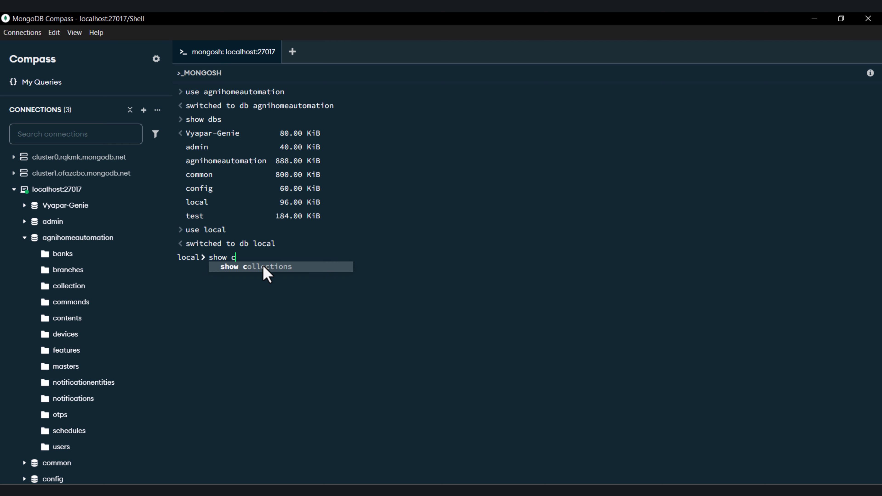
type("ollectu")
type("ions")
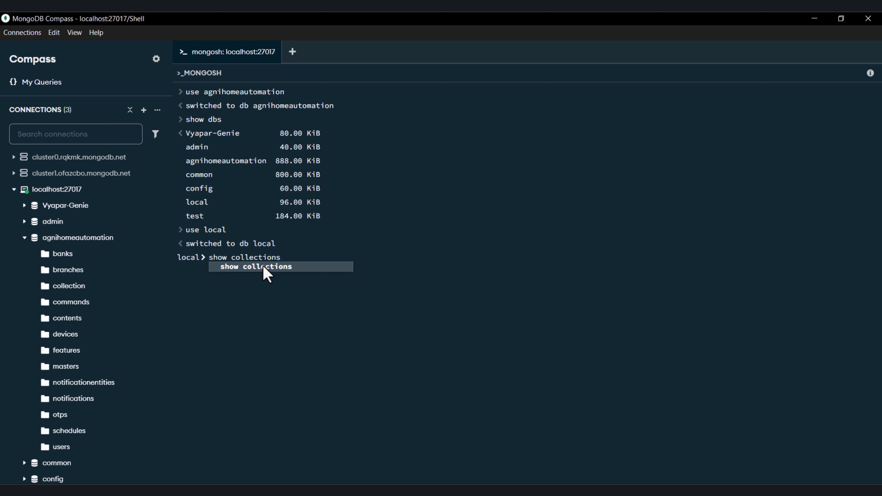
key("Return")
key("Return")
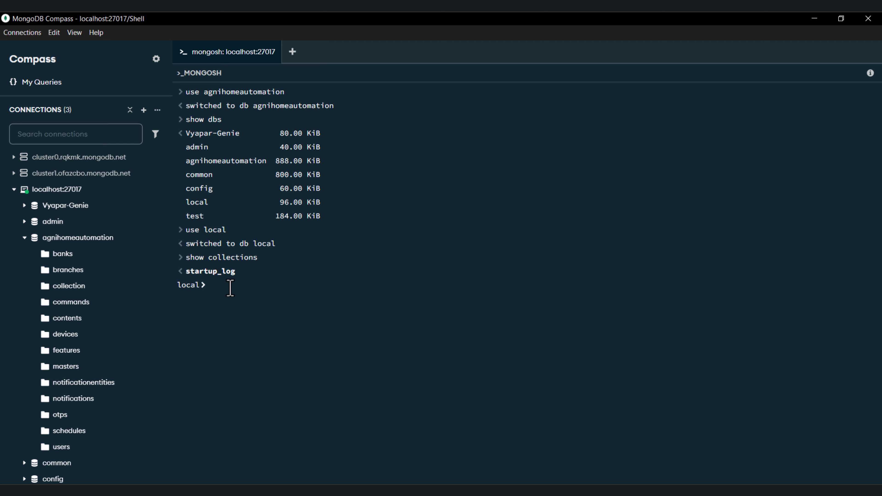
- Switch the shell to the agnihomeautomation database with "use agnihomeautomation" and list its collections with "show collections"
type("use")
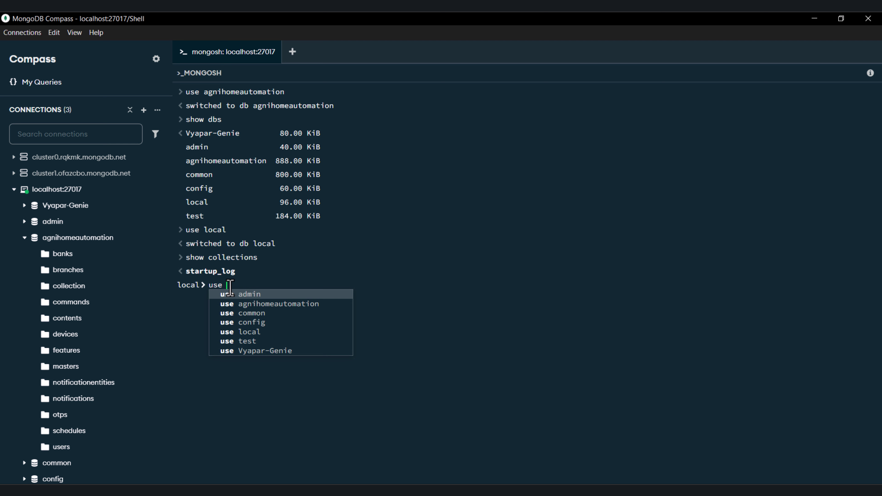
key("Down")
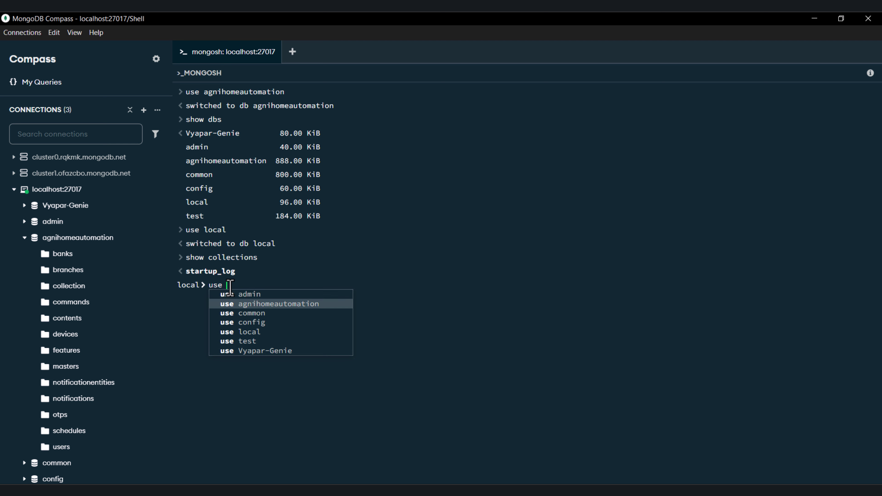
key("Return")
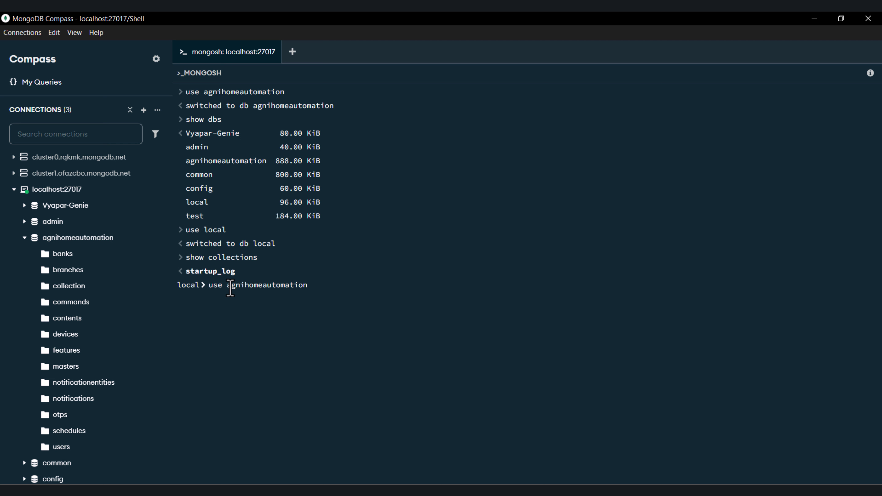
key("Return")
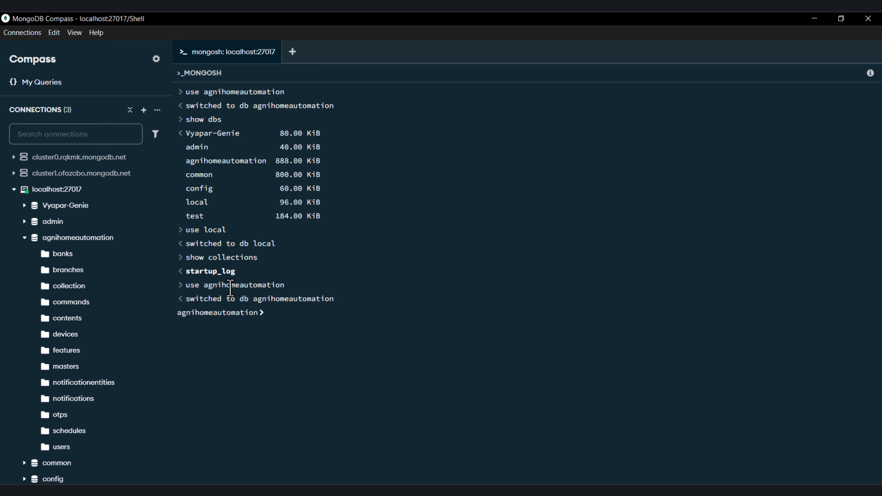
key("Up")
key("Up")
key("Return")
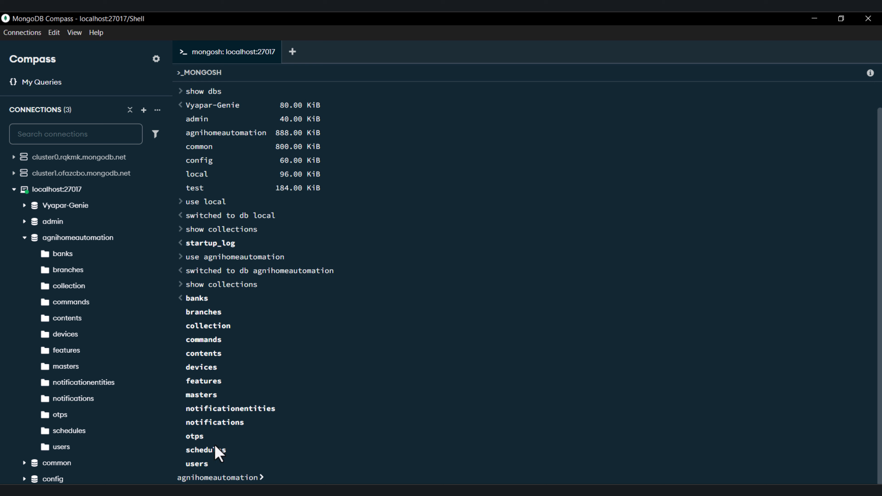
- Check the commands slide, return to the Compass shell and rerun "use local" from the command history
key("alt+Tab")
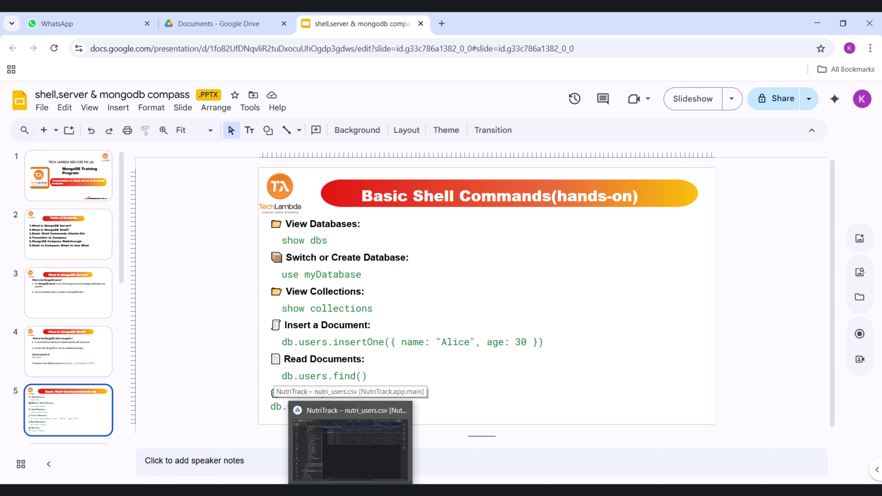
left_click(330, 459)
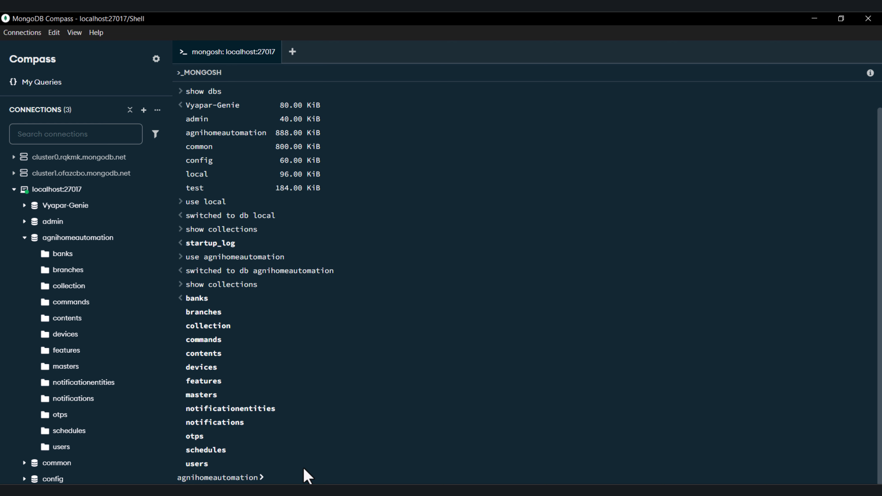
key("Up")
key("Up")
key("Down")
key("Up")
key("Up")
key("Up")
key("Return")
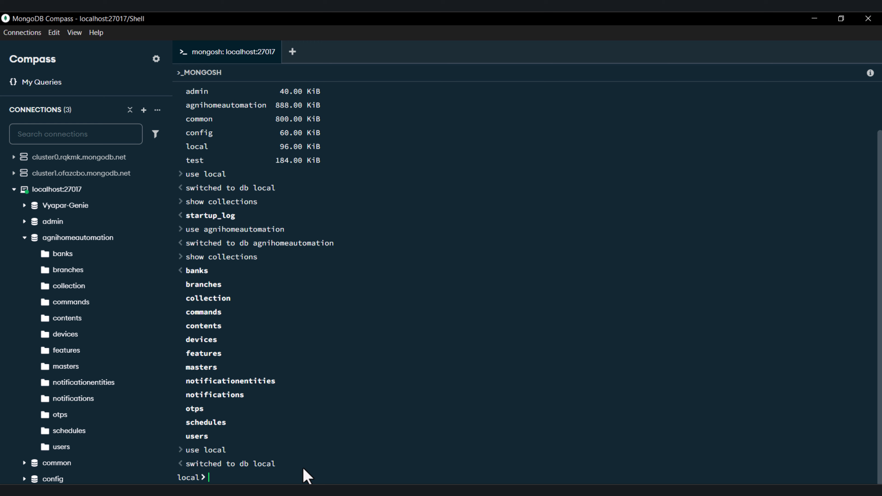
- Highlight the insertOne example on the Basic Shell Commands slide, then return to the Compass shell
key("alt+Tab")
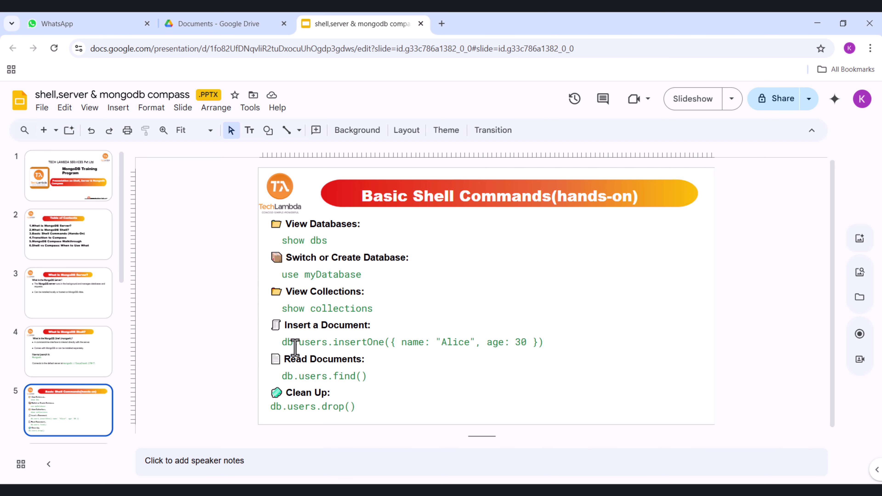
triple_click(513, 340)
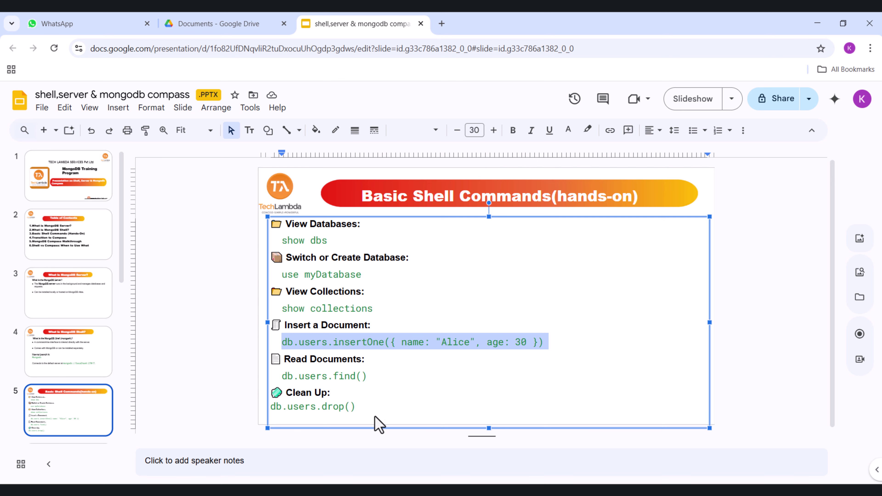
key("alt+Tab")
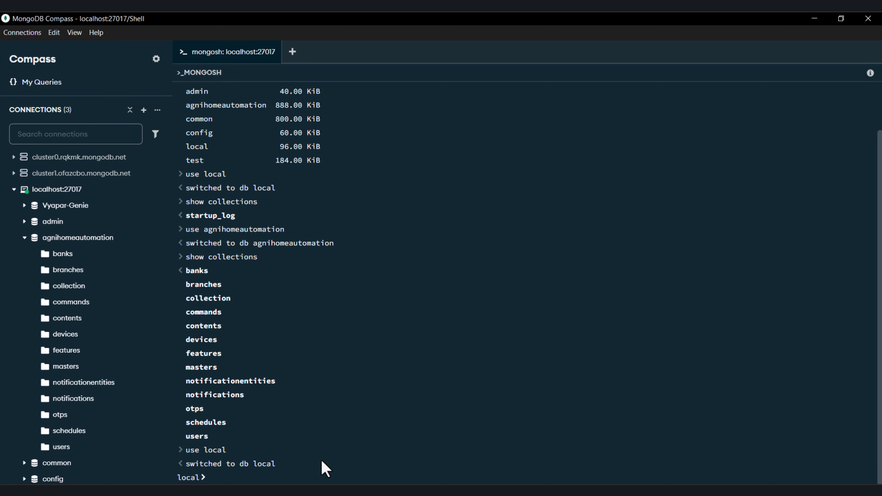
- Use db.users.insertOne to insert a document with the slide's sample name in lowercase and age 30, and highlight the command's output
type("d")
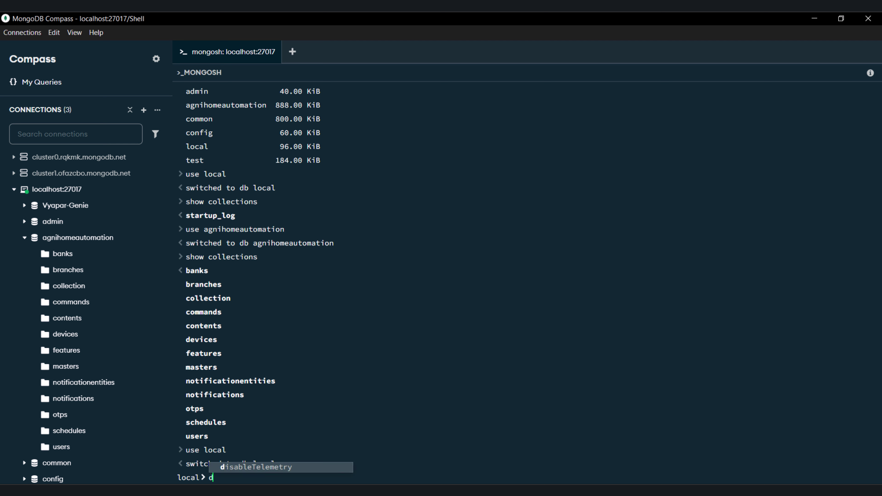
type("b.users")
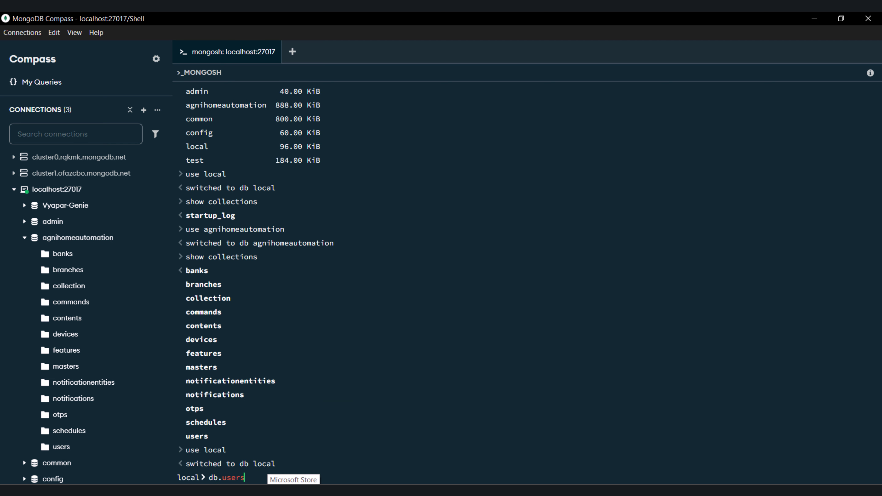
type(".in")
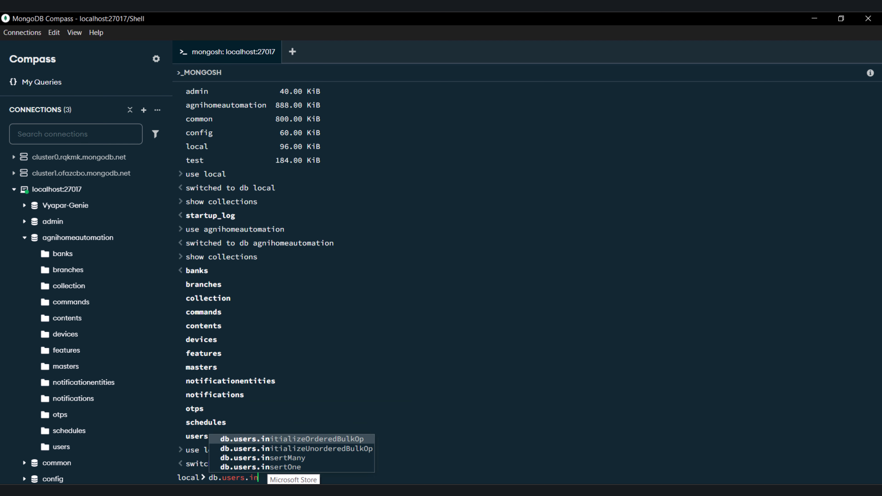
type("sert")
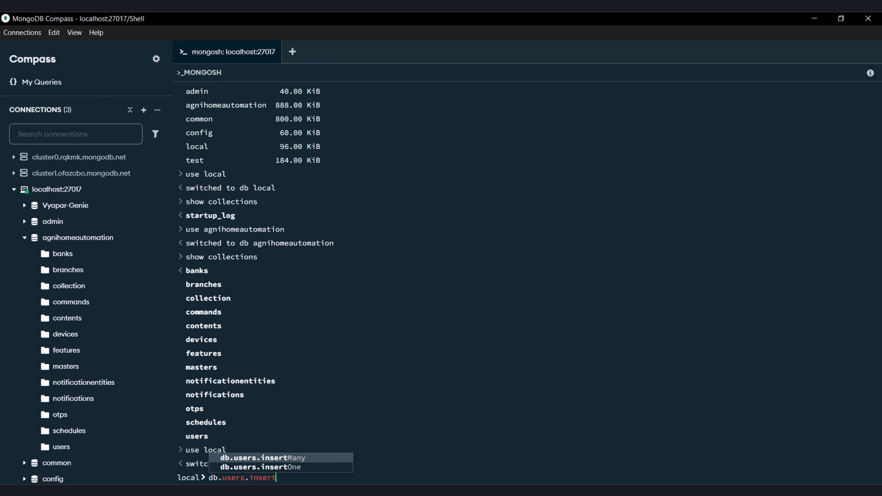
type("One")
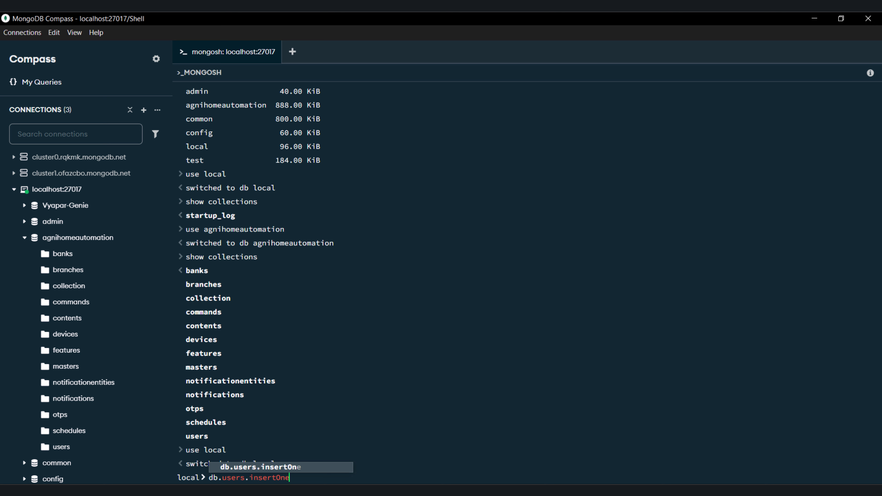
key("Escape")
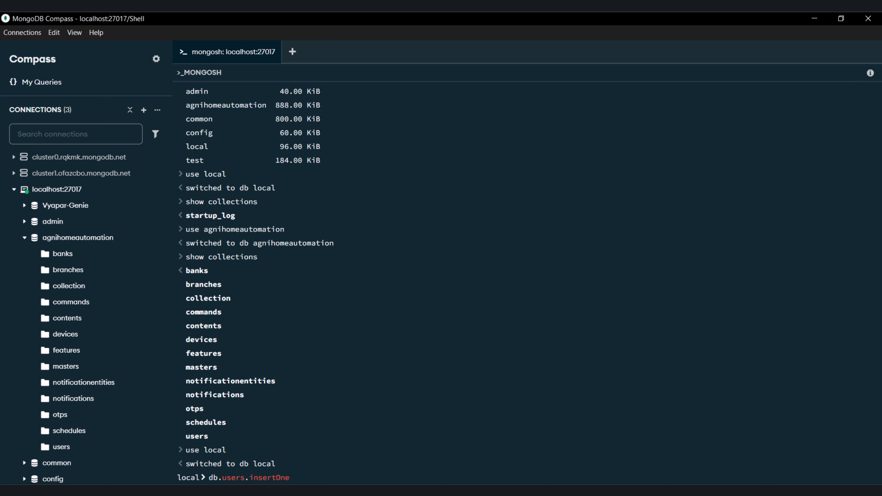
type("({ name: \"alice")
key("Right")
type(", age")
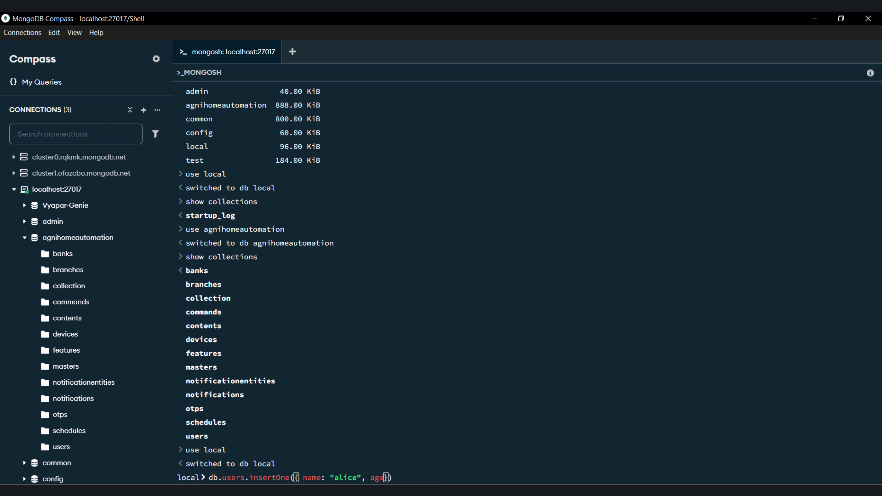
type(": 30")
key("Right")
key("Return")
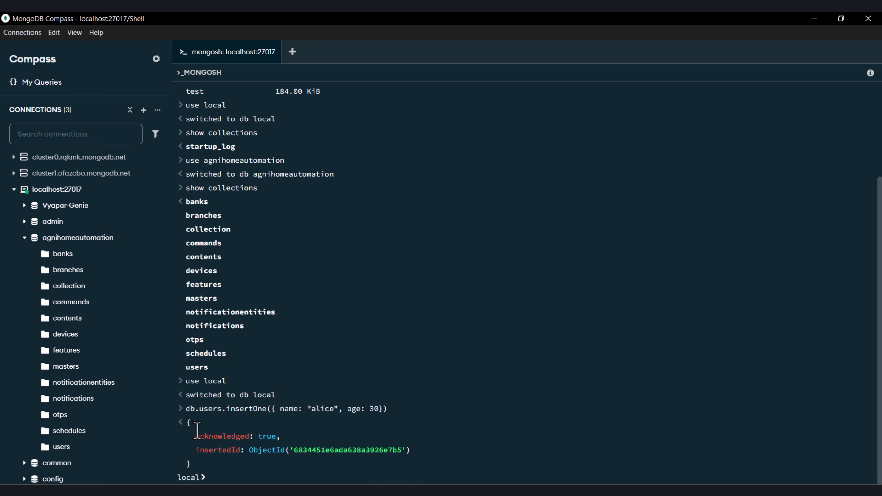
left_click_drag(197, 431, 403, 451)
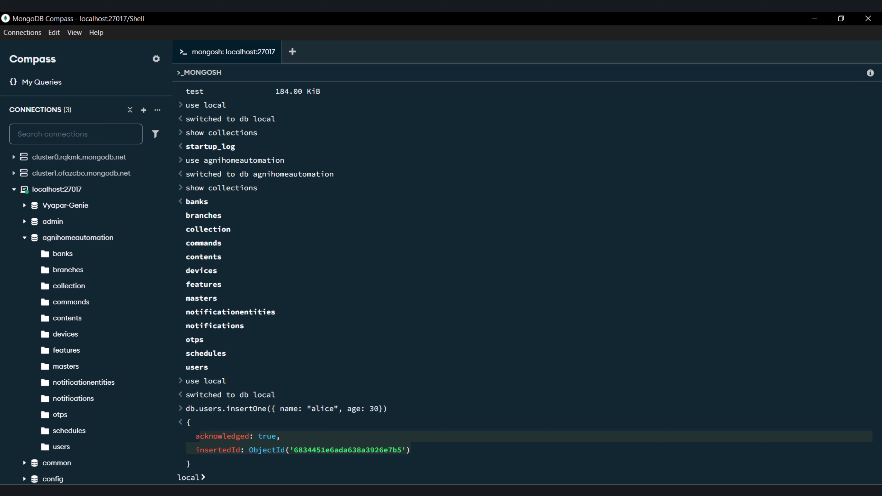
- Consult the slide's read command, run "db.users.find()" in the Compass shell and highlight the returned document
key("alt+Tab")
left_click(374, 393)
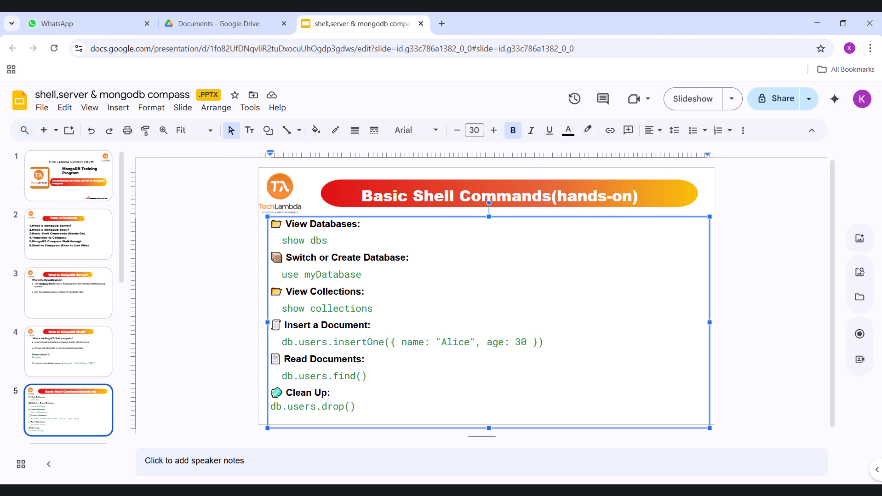
key("alt+Tab")
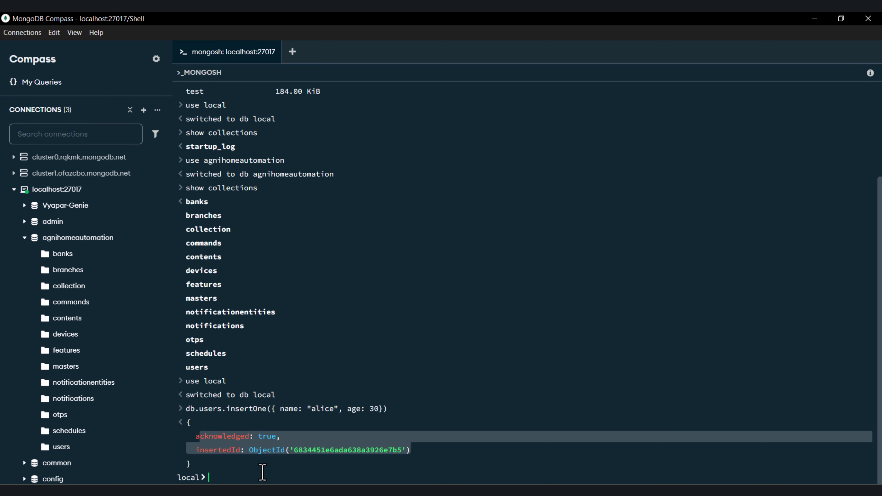
type("db.users.")
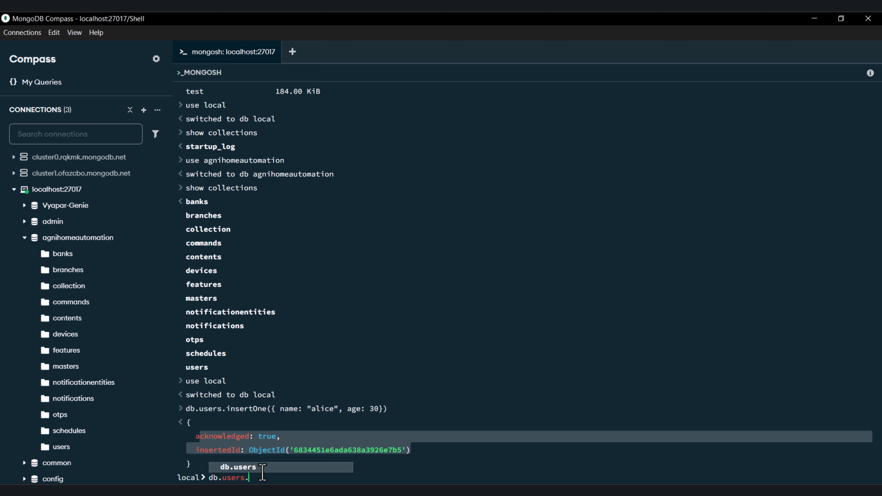
type("f")
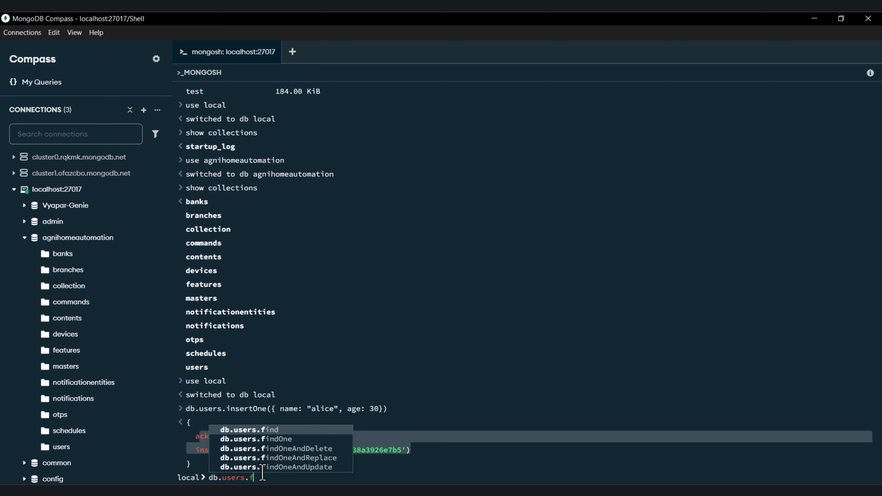
type("ind")
left_click(295, 492)
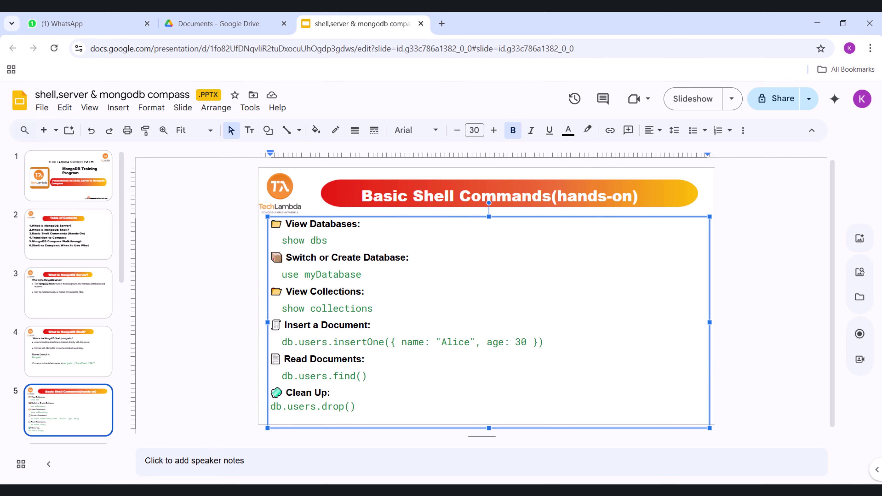
left_click(377, 492)
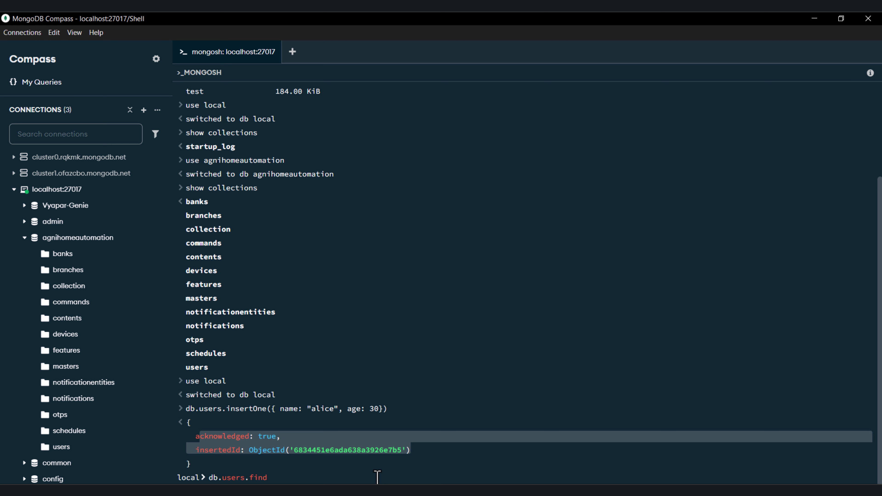
type("(")
key("Return")
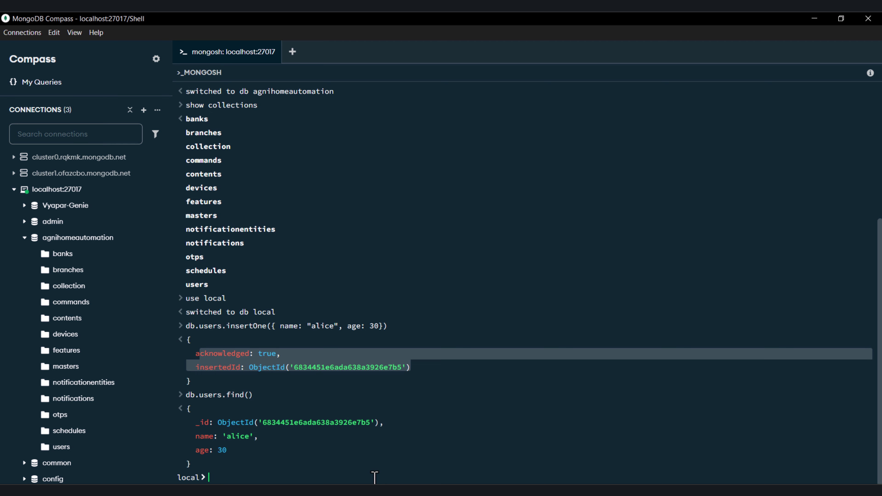
left_click_drag(243, 461, 183, 405)
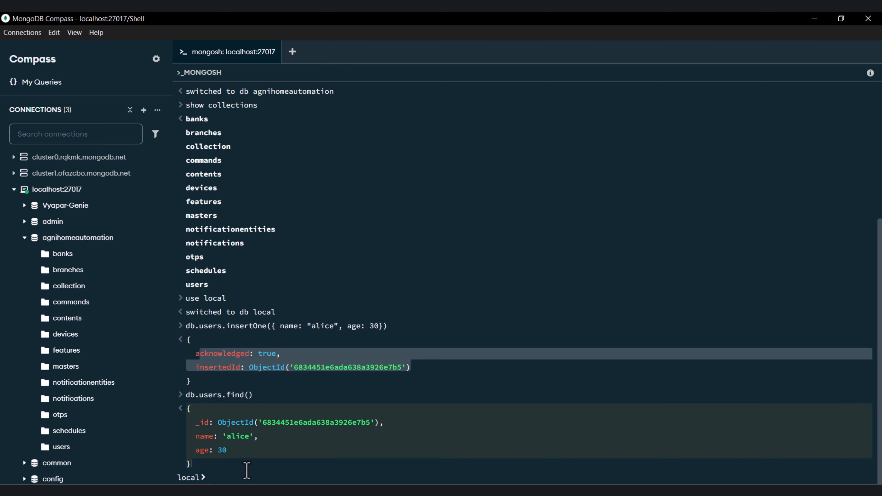
- Switch back to the Basic Shell Commands slide to consult the clean-up command
key("alt+Tab")
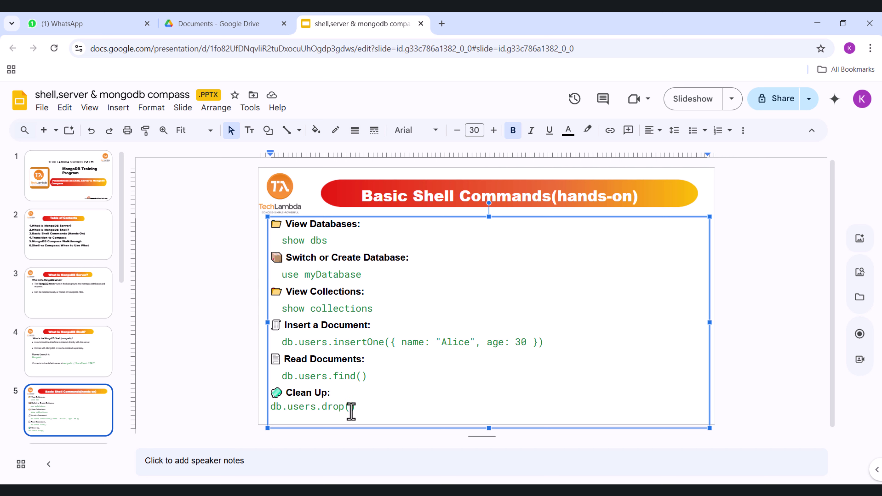